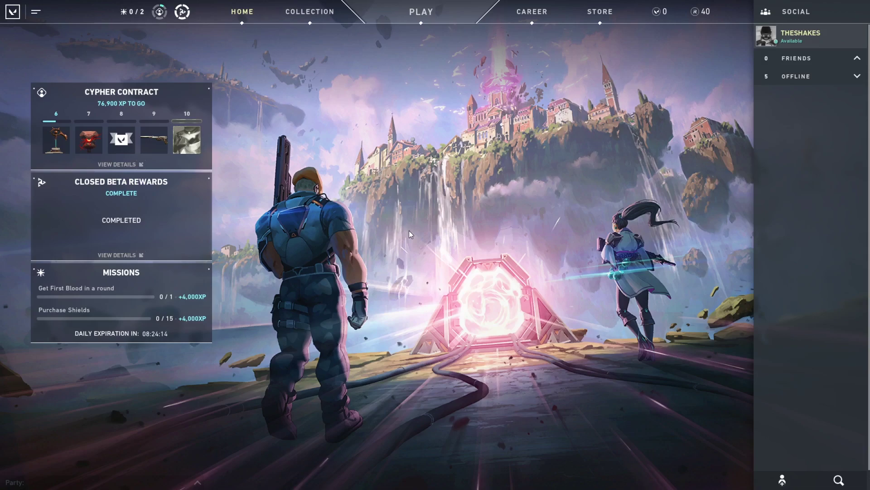
Open the video stats settings and display the Client FPS as Graph Only
{"action": "left_click", "coordinate": [4, 6]}
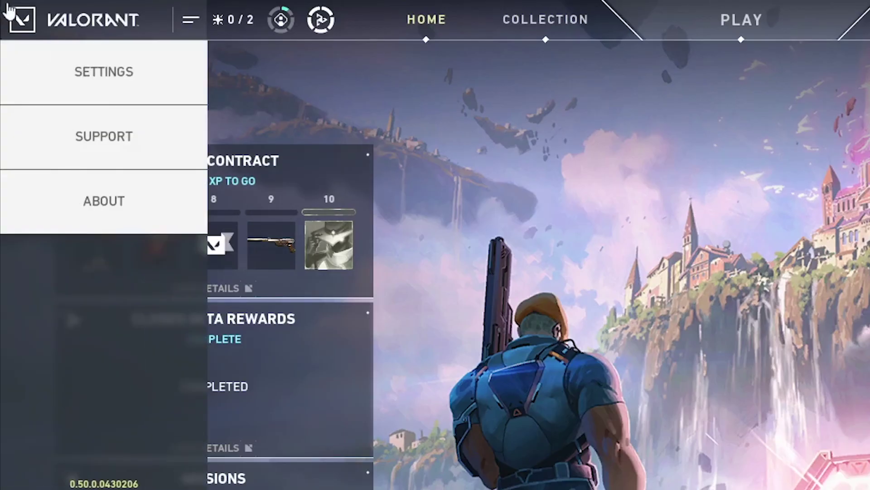
{"action": "left_click", "coordinate": [62, 68]}
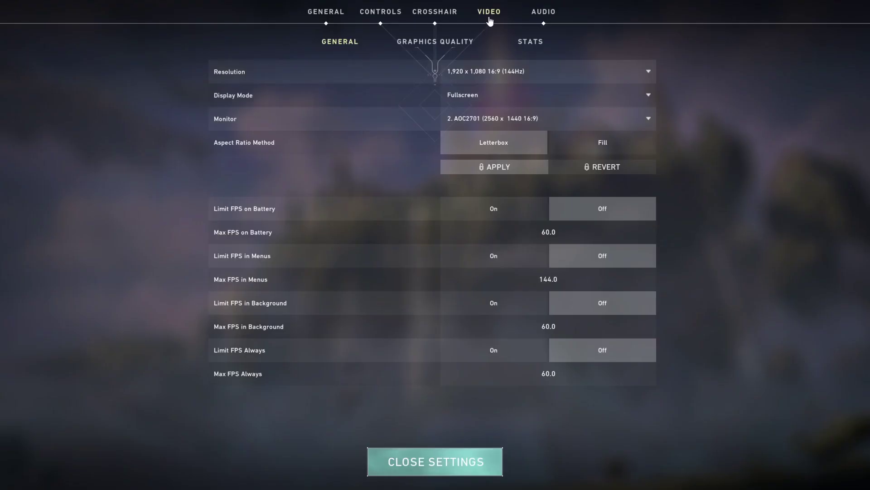
{"action": "left_click", "coordinate": [521, 42]}
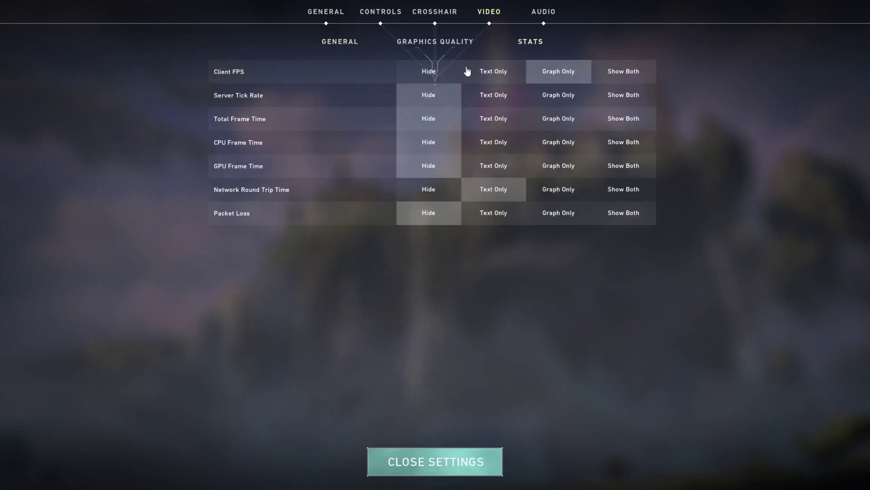
{"action": "left_click", "coordinate": [505, 72]}
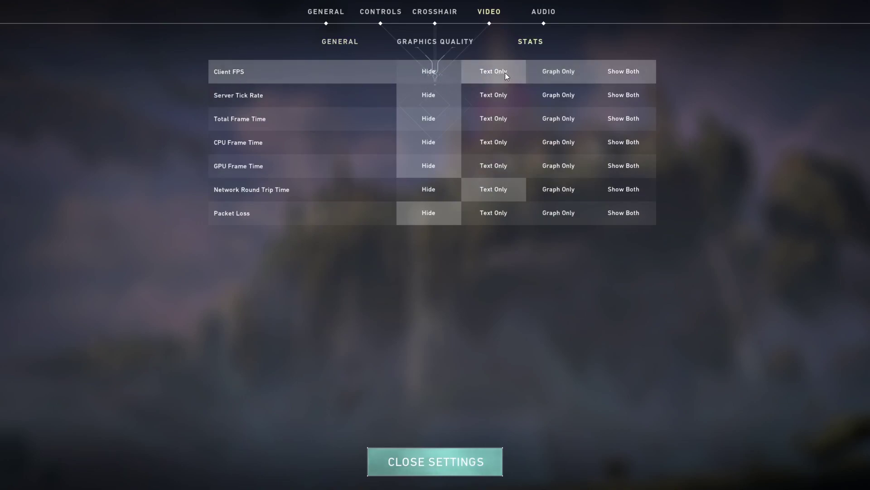
{"action": "left_click", "coordinate": [559, 73]}
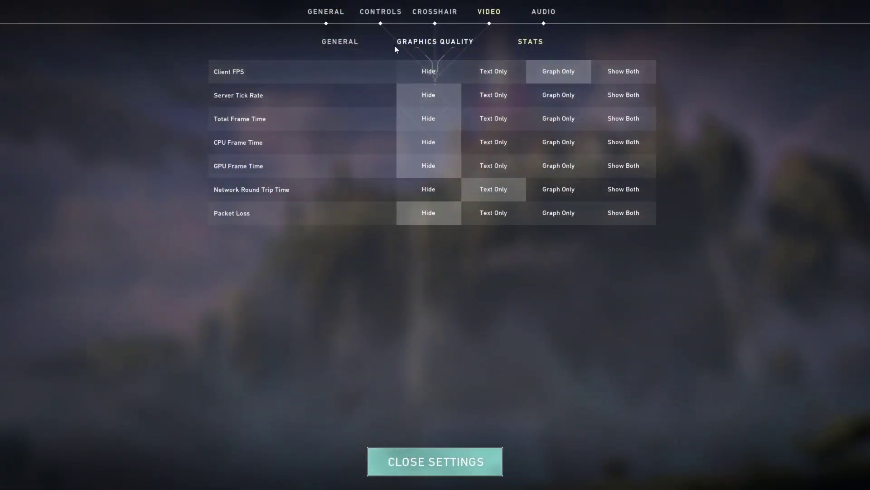
Set Material, Texture, Detail and UI Quality to Low in the graphics quality settings
{"action": "left_click", "coordinate": [338, 45]}
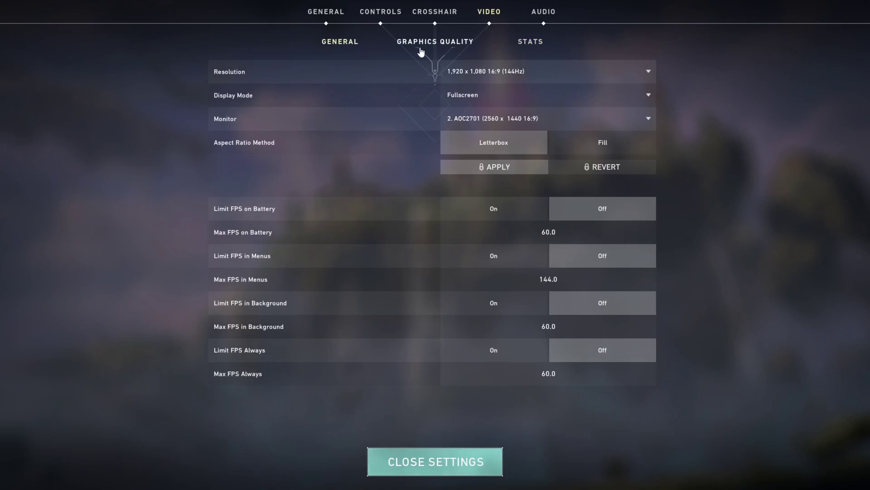
{"action": "left_click", "coordinate": [421, 51]}
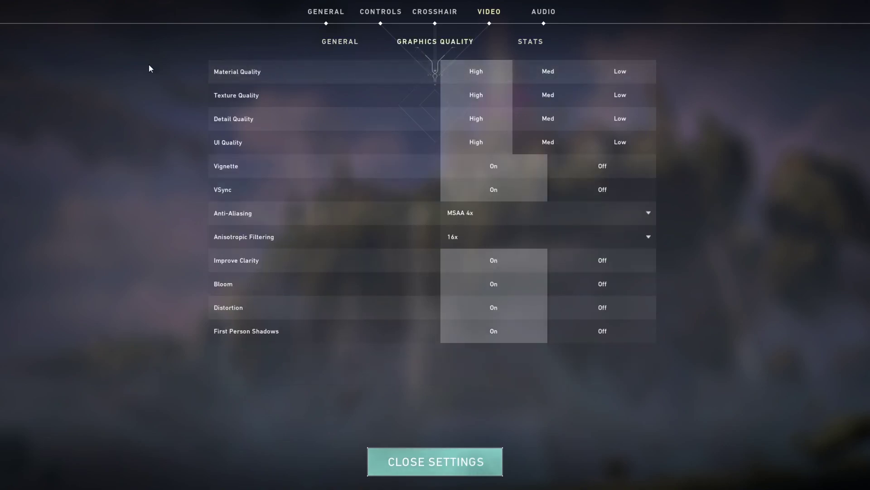
{"action": "left_click", "coordinate": [631, 72]}
{"action": "left_click", "coordinate": [623, 101]}
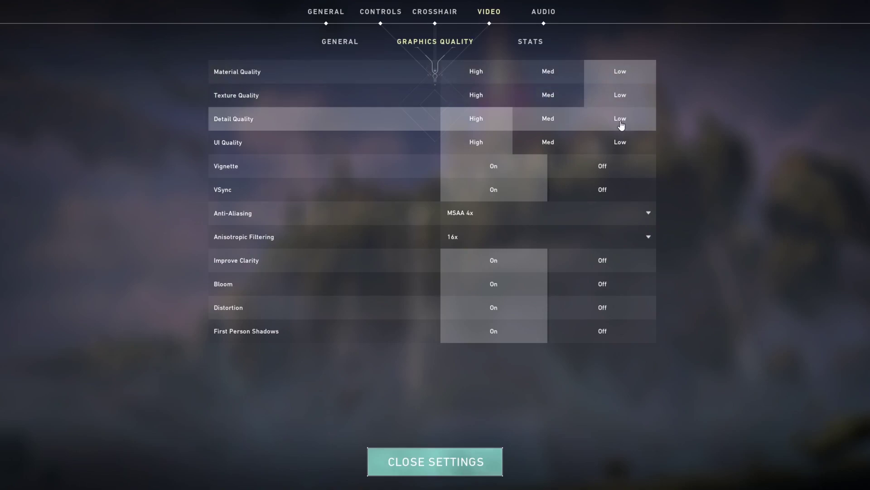
{"action": "left_click", "coordinate": [620, 120]}
{"action": "left_click", "coordinate": [621, 145]}
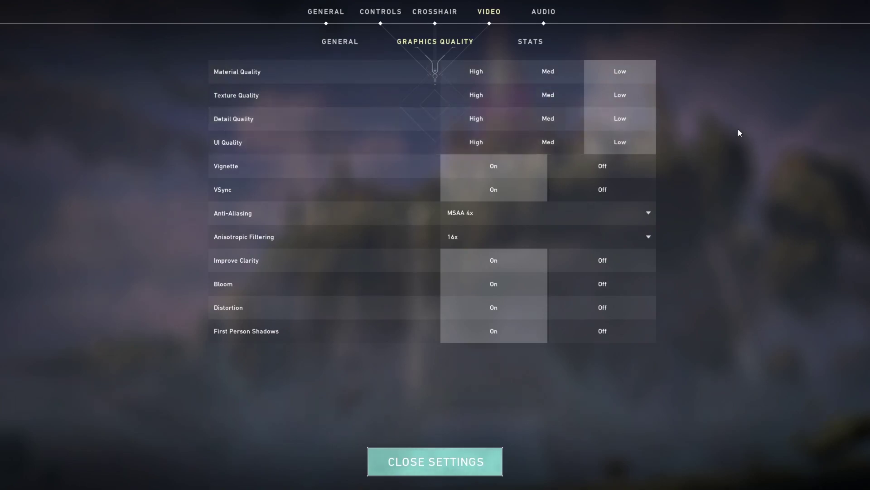
Turn off Vignette and VSync, and set Anti-Aliasing to None
{"action": "left_click", "coordinate": [600, 169]}
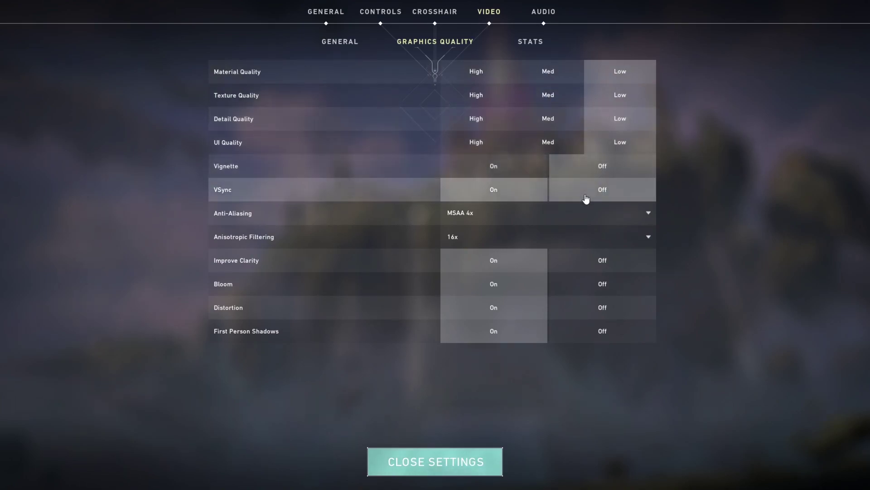
{"action": "left_click", "coordinate": [585, 194]}
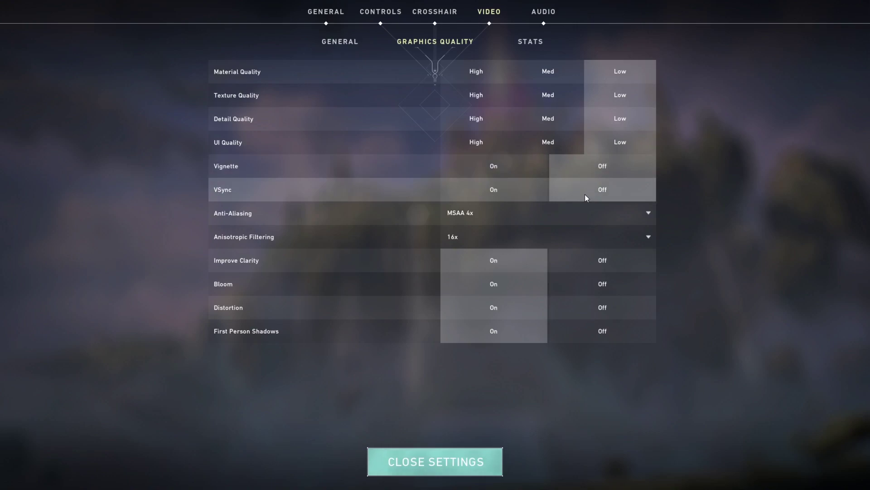
{"action": "left_click", "coordinate": [547, 219]}
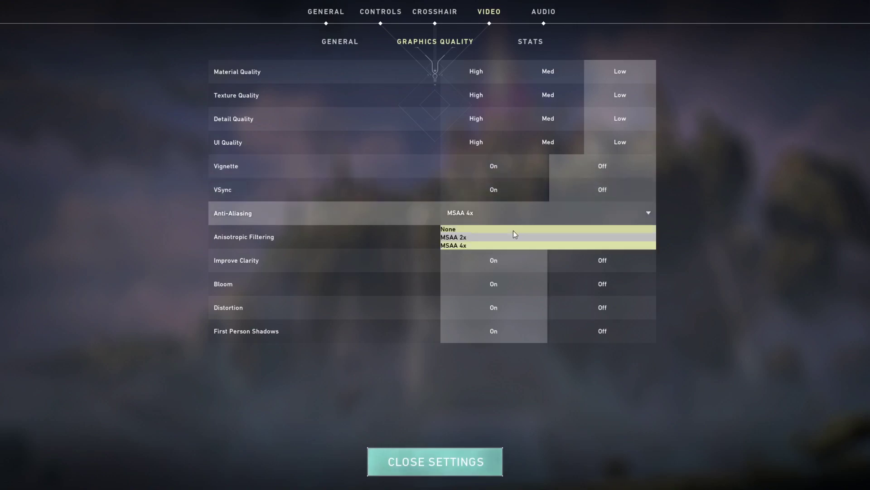
{"action": "left_click", "coordinate": [511, 233]}
{"action": "left_click", "coordinate": [503, 213]}
{"action": "left_click", "coordinate": [494, 229]}
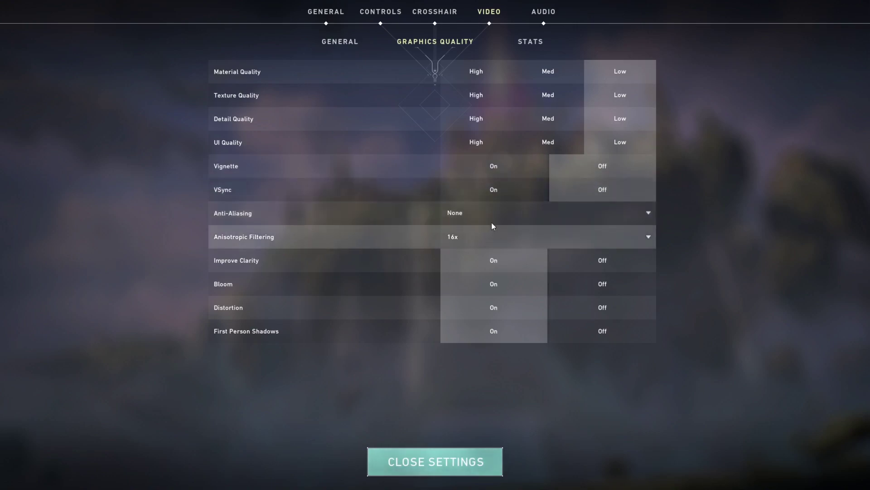
Try MSAA 2x for Anti-Aliasing and return it to None
{"action": "left_click", "coordinate": [492, 222]}
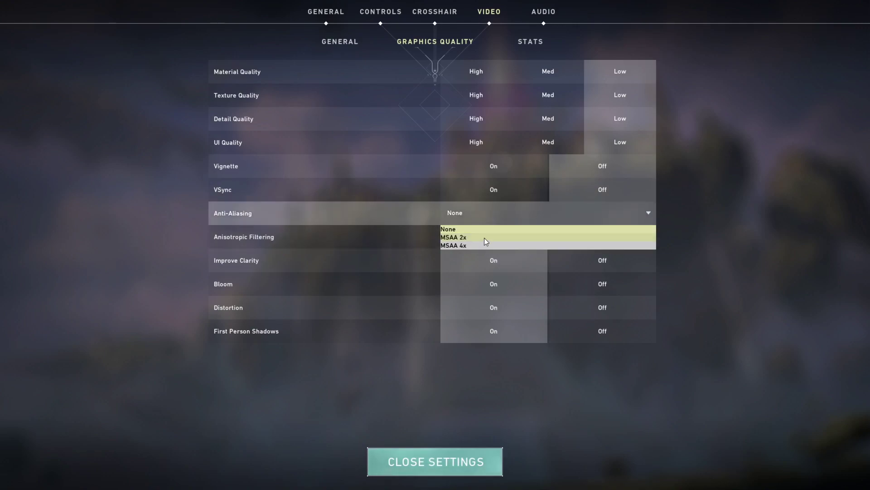
{"action": "left_click", "coordinate": [484, 238]}
{"action": "left_click", "coordinate": [466, 211]}
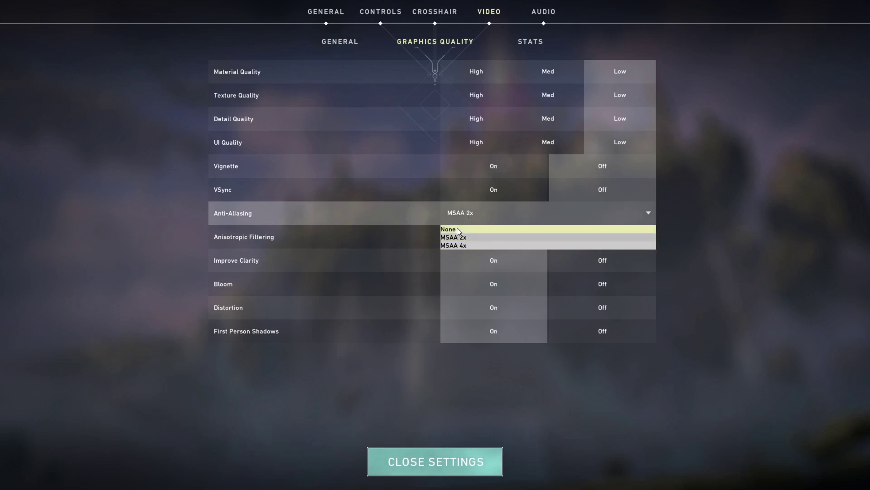
{"action": "left_click", "coordinate": [457, 228]}
Set Anisotropic Filtering to 1x and turn off Improve Clarity, Bloom, Distortion and First Person Shadows
{"action": "left_click", "coordinate": [455, 236]}
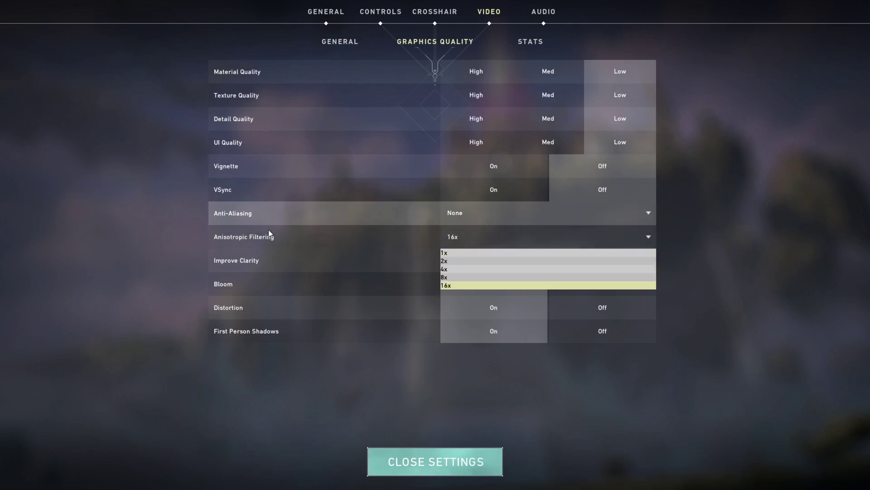
{"action": "left_click", "coordinate": [454, 252]}
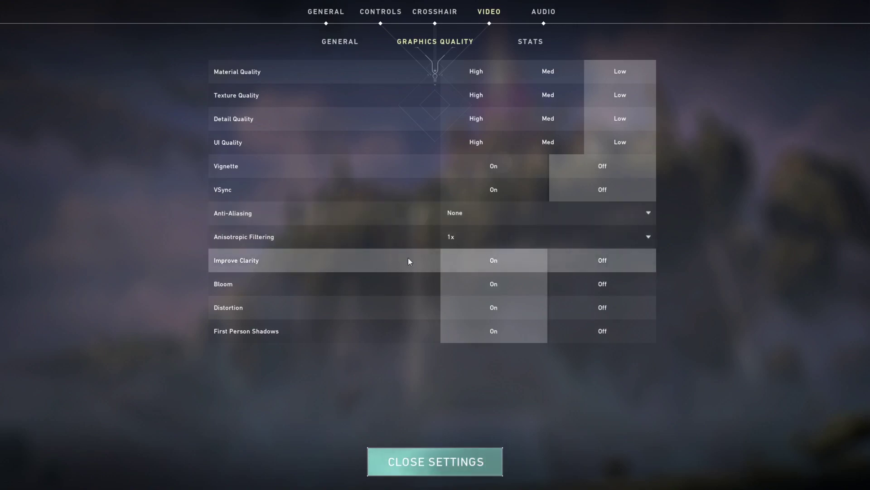
{"action": "left_click", "coordinate": [584, 259]}
{"action": "left_click", "coordinate": [588, 286]}
{"action": "left_click", "coordinate": [589, 310]}
{"action": "left_click", "coordinate": [590, 333]}
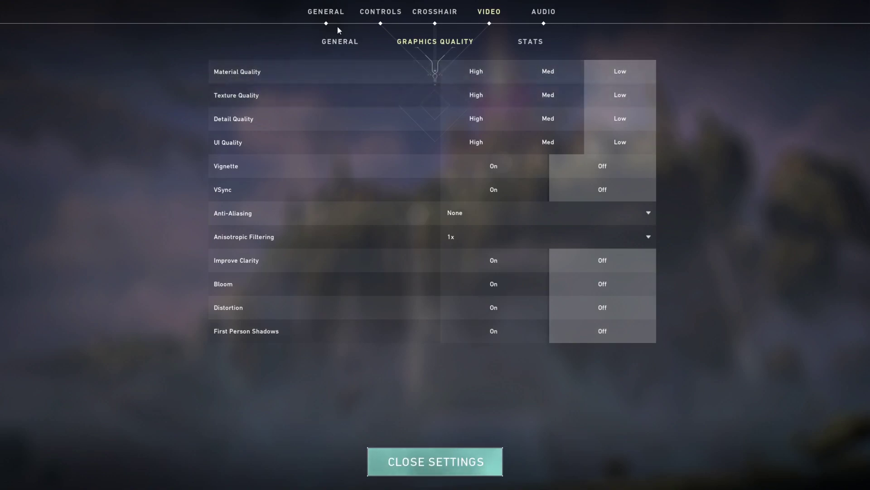
Apply the 1,024 x 768 4:3 (144Hz) resolution in the general video settings, keep it and close the settings
{"action": "left_click", "coordinate": [341, 43]}
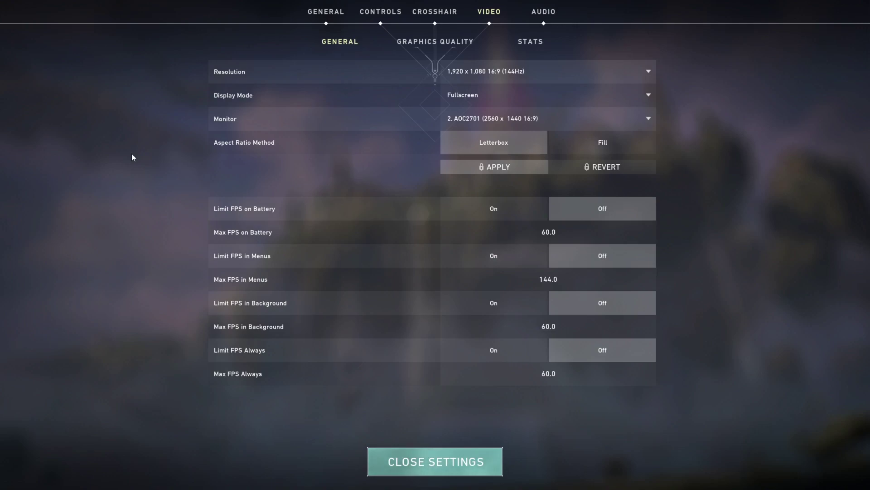
{"action": "left_click", "coordinate": [508, 96]}
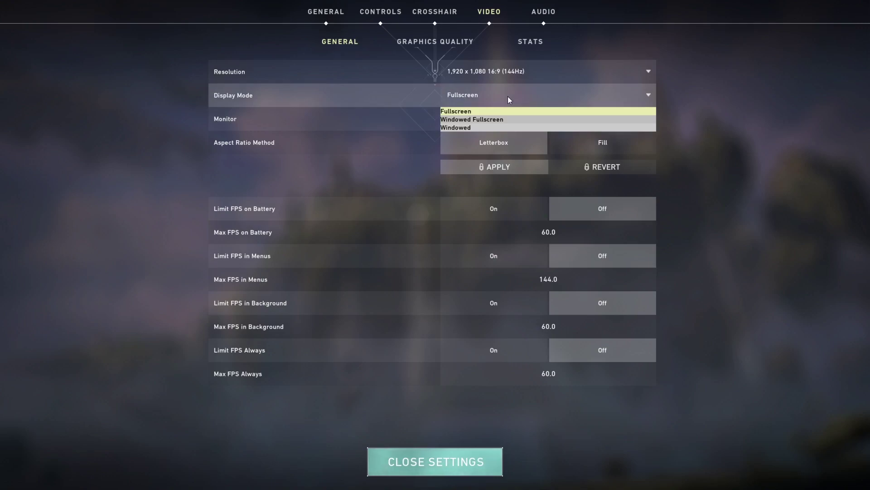
{"action": "left_click", "coordinate": [507, 96]}
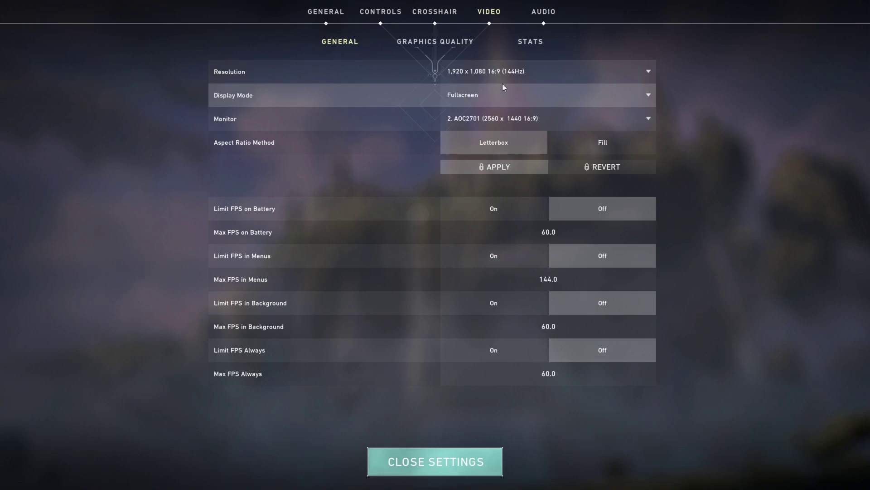
{"action": "left_click", "coordinate": [471, 68]}
{"action": "left_click", "coordinate": [469, 170]}
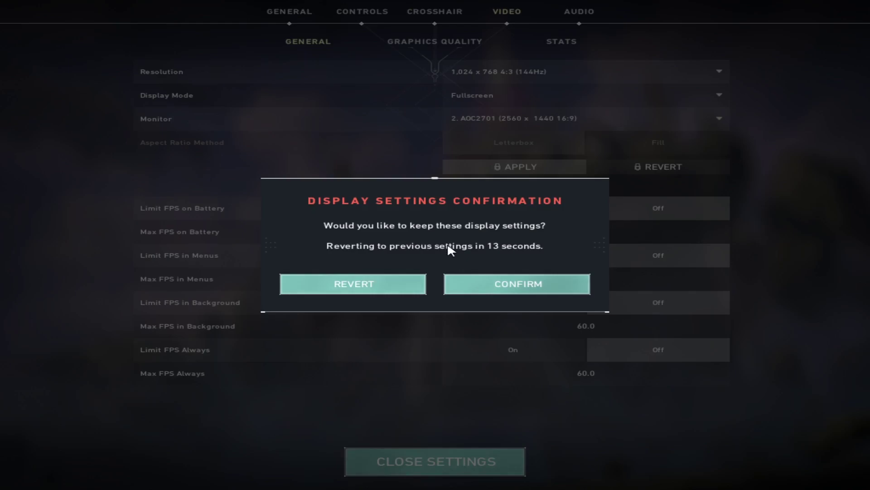
{"action": "left_click", "coordinate": [485, 290]}
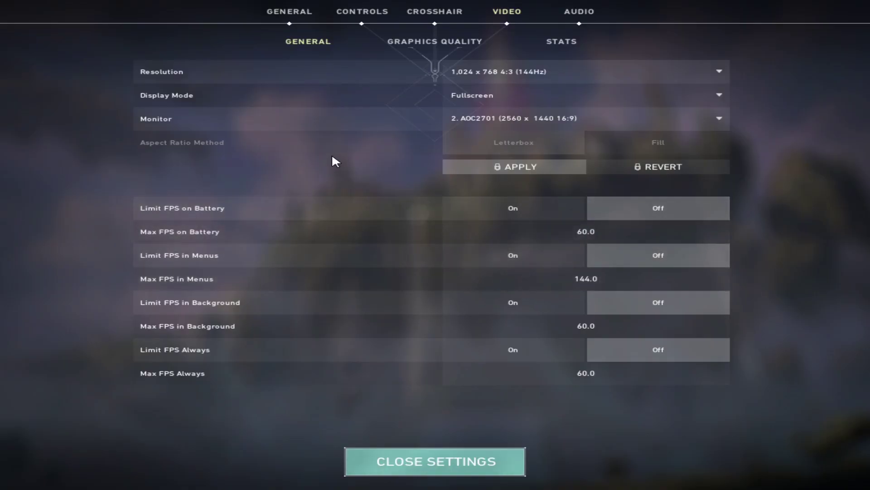
{"action": "key", "text": "Escape"}
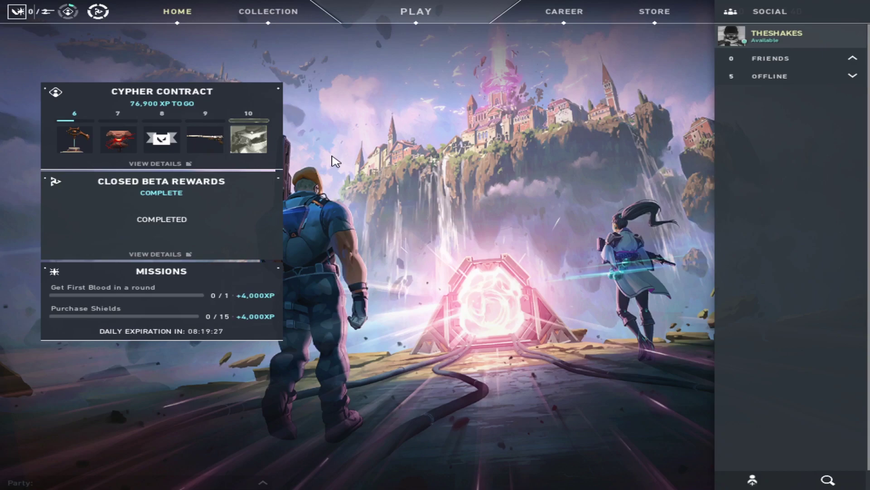
{"action": "left_click", "coordinate": [17, 11]}
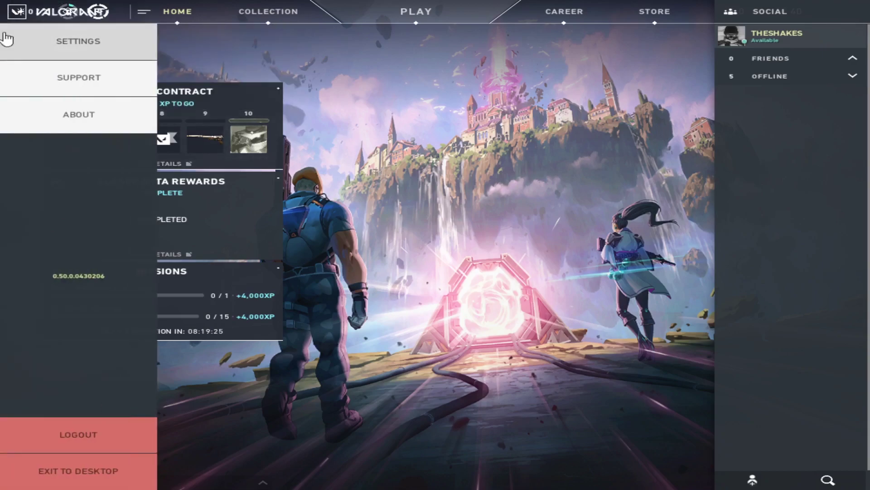
{"action": "left_click", "coordinate": [72, 40]}
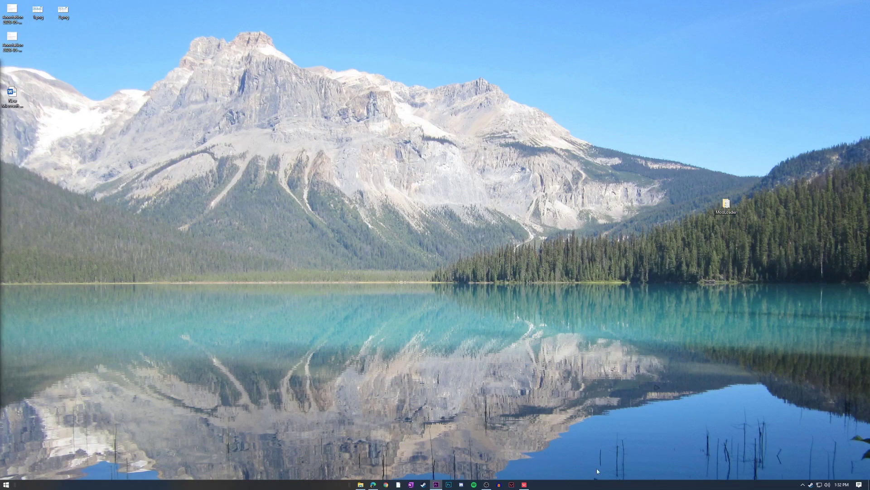
Switch to Task Manager and go to the details of the VALORANT app's process
{"action": "right_click", "coordinate": [444, 484]}
{"action": "left_click", "coordinate": [488, 412]}
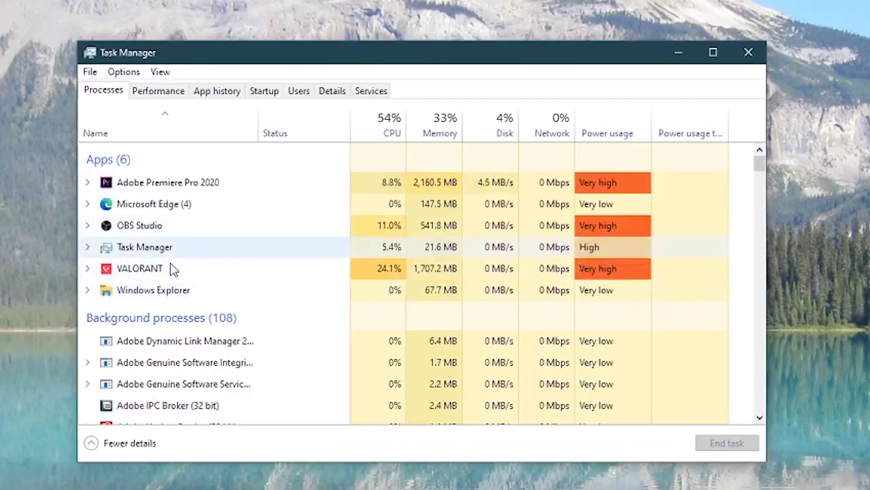
{"action": "right_click", "coordinate": [161, 269]}
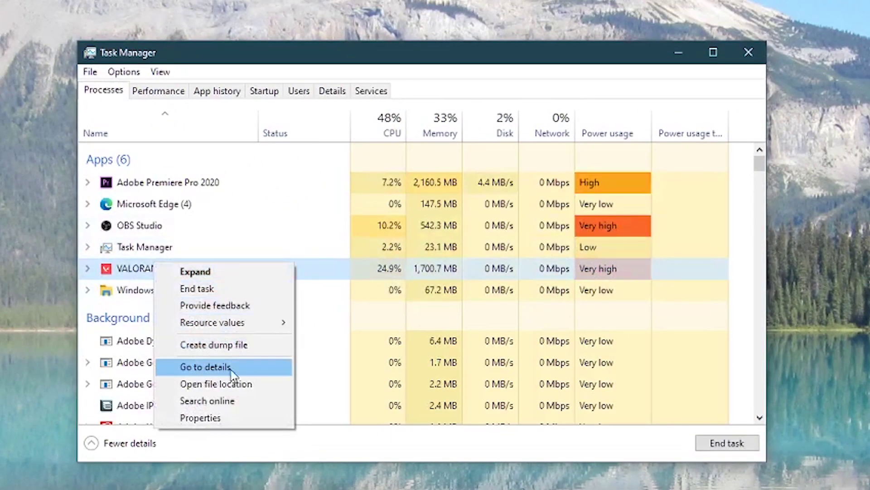
{"action": "left_click", "coordinate": [245, 368]}
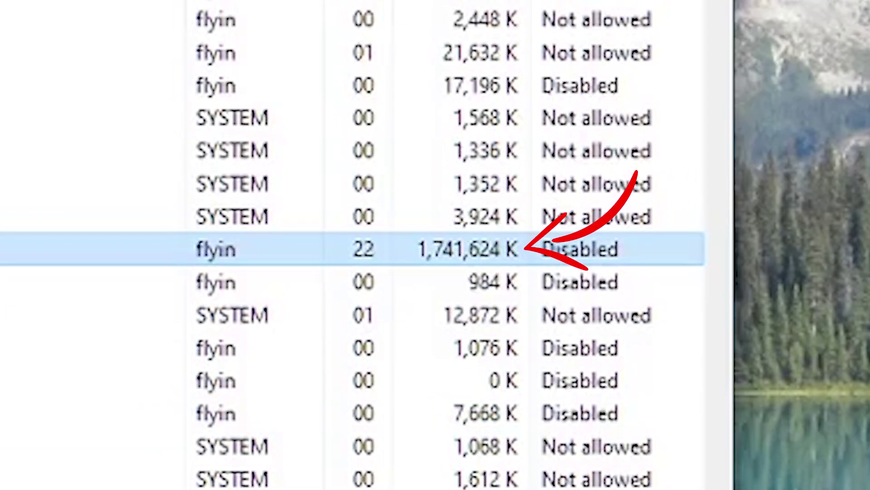
Set the priority of the VALORANT-Win64-Shipping.exe process to High and accept the change
{"action": "right_click", "coordinate": [167, 267]}
{"action": "mouse_move", "coordinate": [204, 336]}
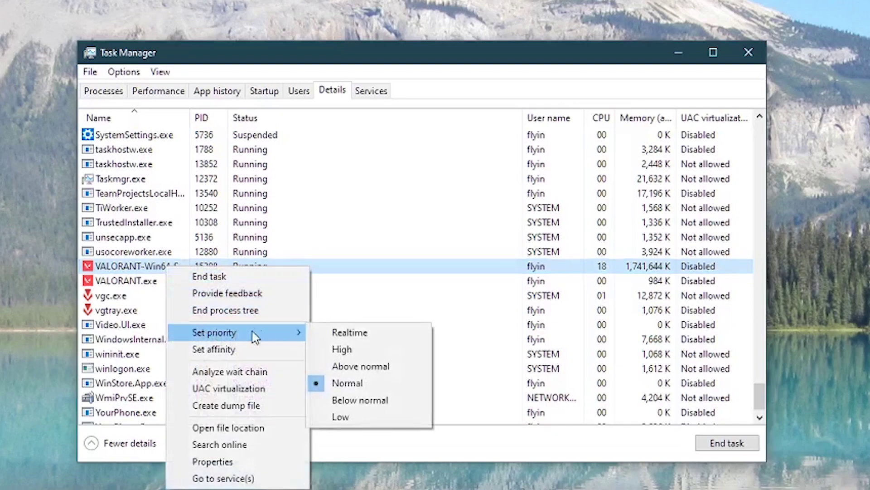
{"action": "left_click", "coordinate": [379, 350]}
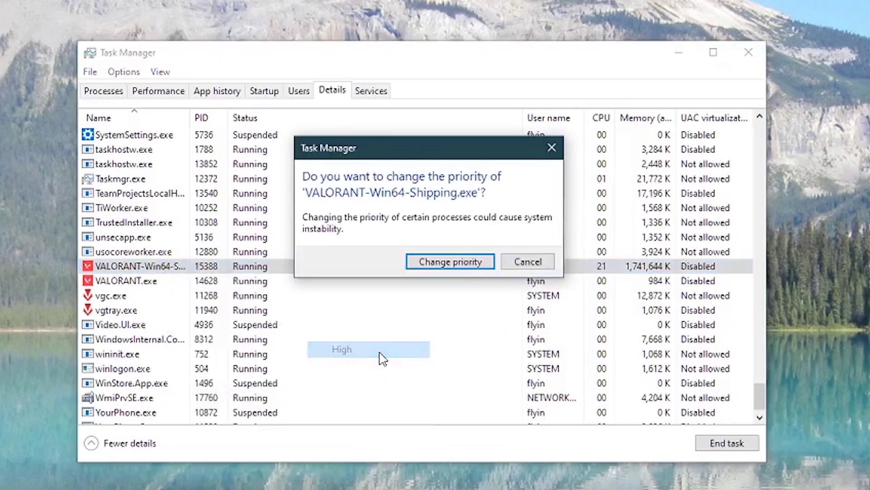
{"action": "left_click", "coordinate": [443, 264]}
Check the priority assigned to VALORANT-Win64-Shipping.exe, and close Task Manager to return to VALORANT
{"action": "scroll", "coordinate": [358, 201], "scroll_direction": "down", "scroll_amount": 1}
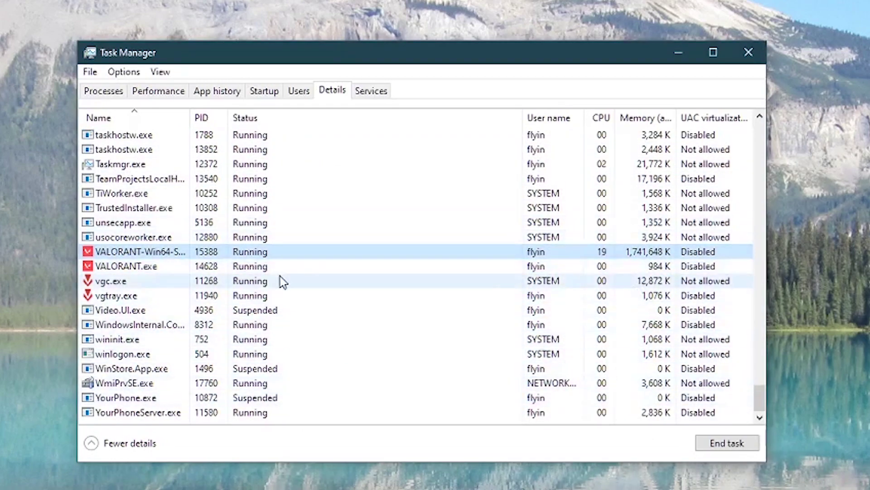
{"action": "right_click", "coordinate": [222, 250]}
{"action": "mouse_move", "coordinate": [290, 314]}
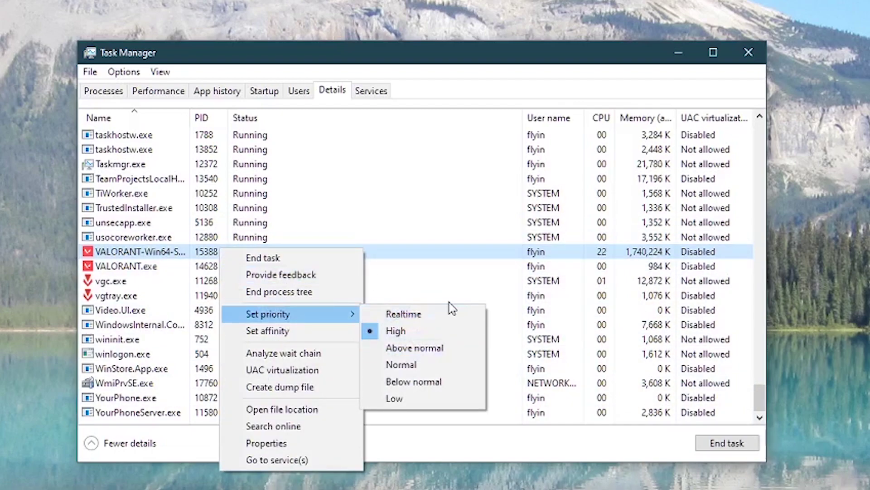
{"action": "left_click", "coordinate": [749, 52]}
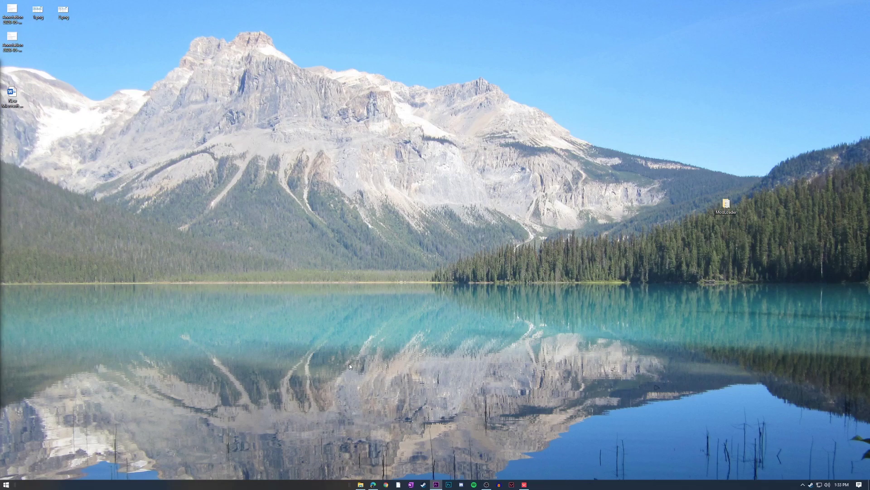
{"action": "key", "text": "alt+Tab"}
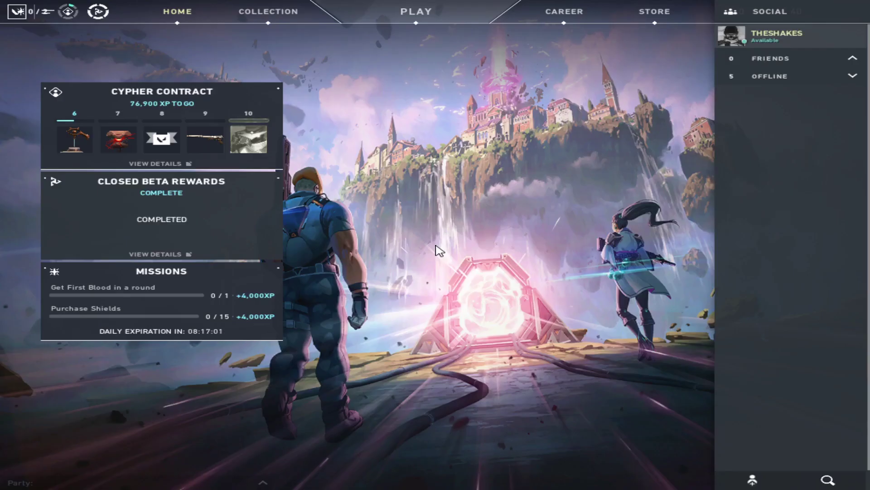